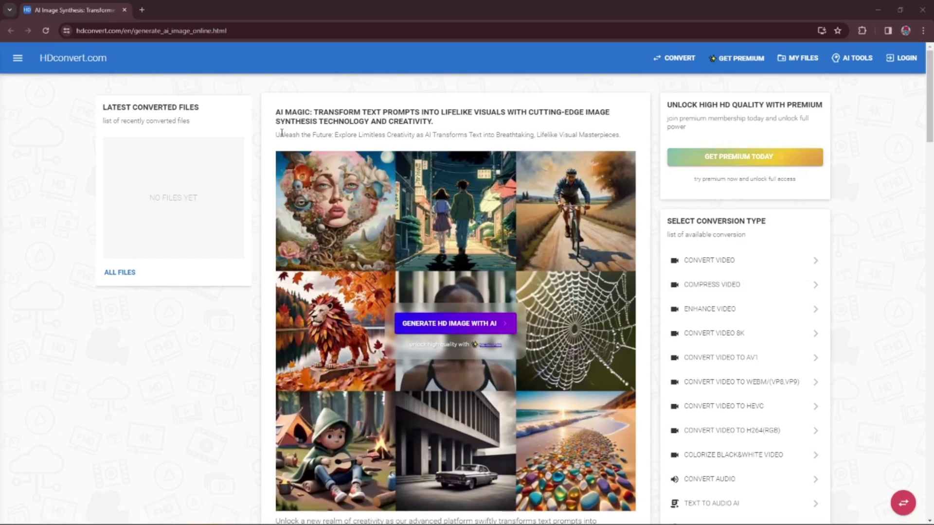
pyautogui.click(18, 59)
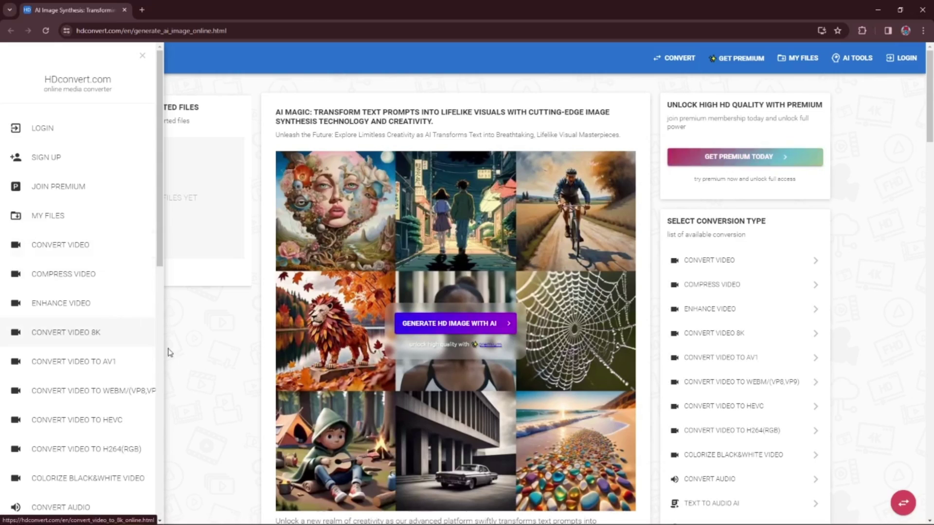
pyautogui.click(209, 393)
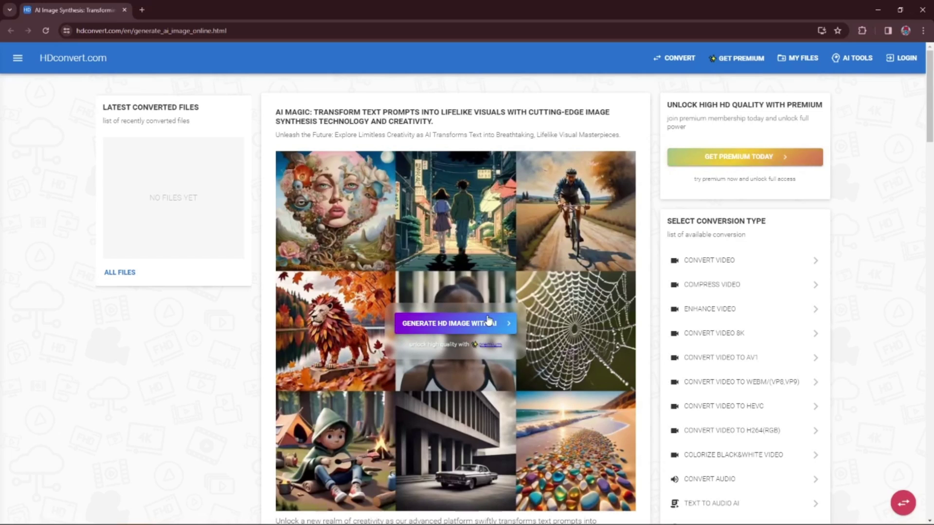
# - Start an AI image and paste the lake, flowers, castle, reflections and raindrops wallpaper prompt
pyautogui.click(488, 319)
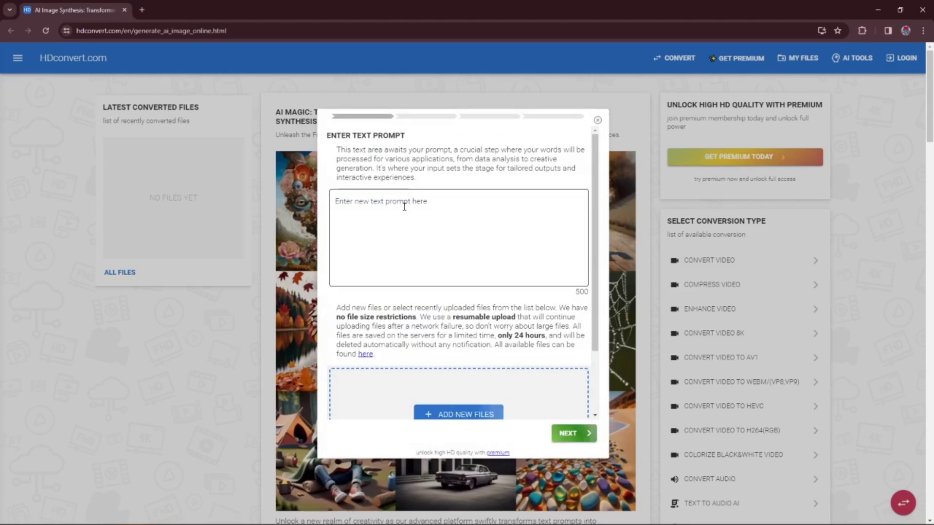
pyautogui.click(403, 207)
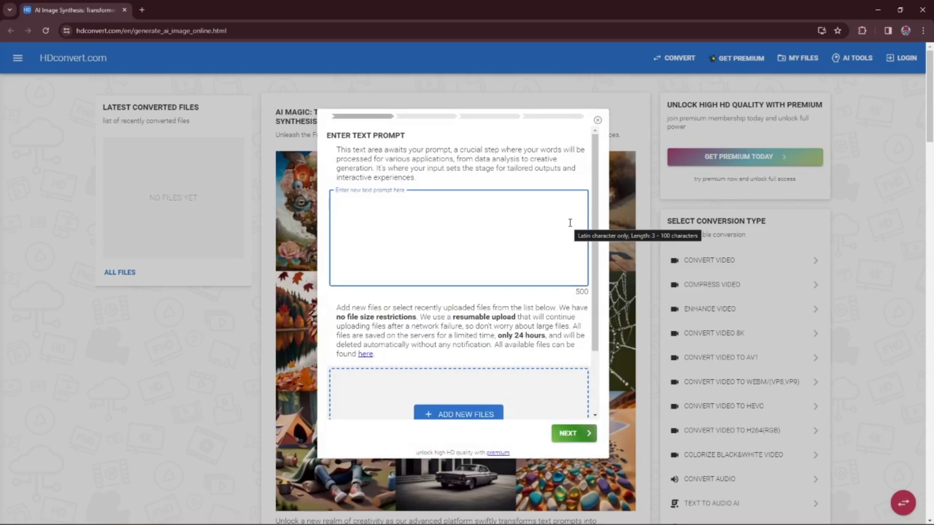
pyautogui.write('A lake with flowers and a castle on background, reflection on lake, rain drops, beautiful and magic wallpaper')
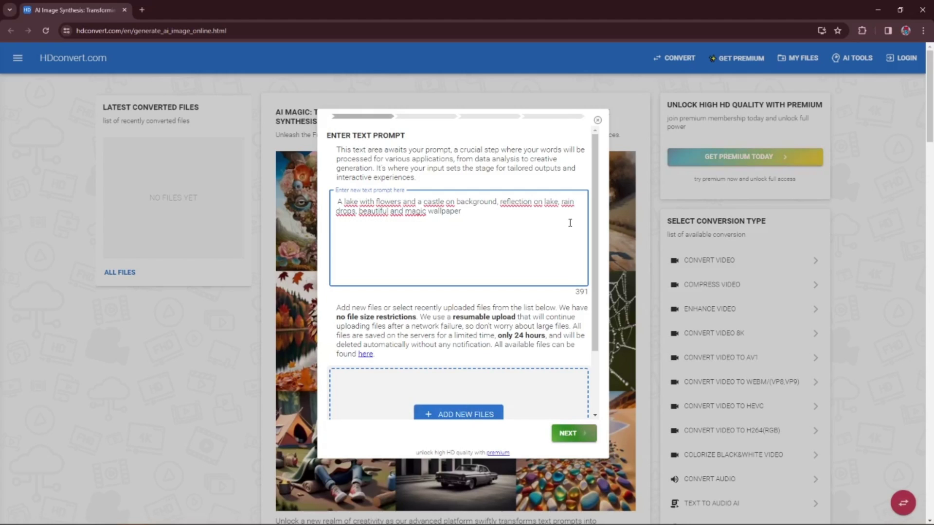
pyautogui.scroll(-3, 570, 223)
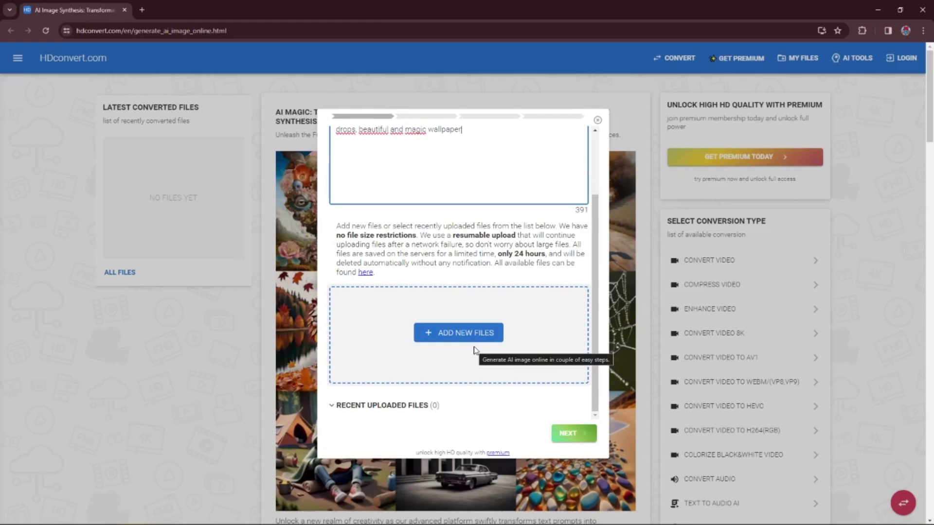
pyautogui.scroll(3, 473, 351)
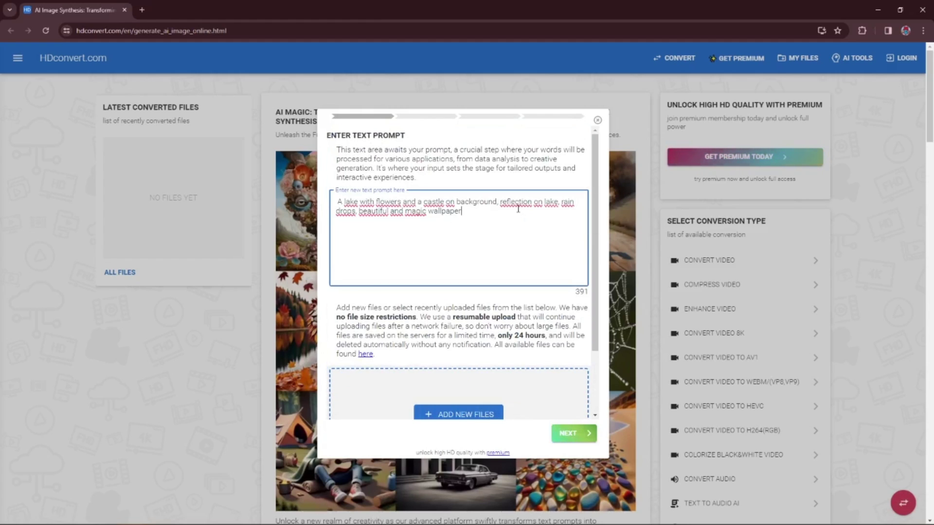
pyautogui.scroll(-3, 518, 210)
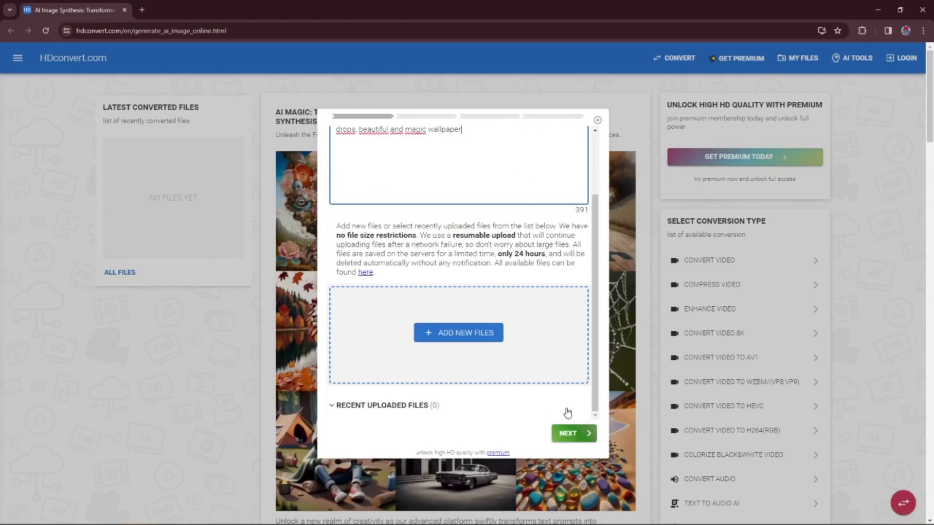
# - Choose PNG as the output format and continue to Advanced Settings
pyautogui.click(574, 435)
pyautogui.rightClick(574, 434)
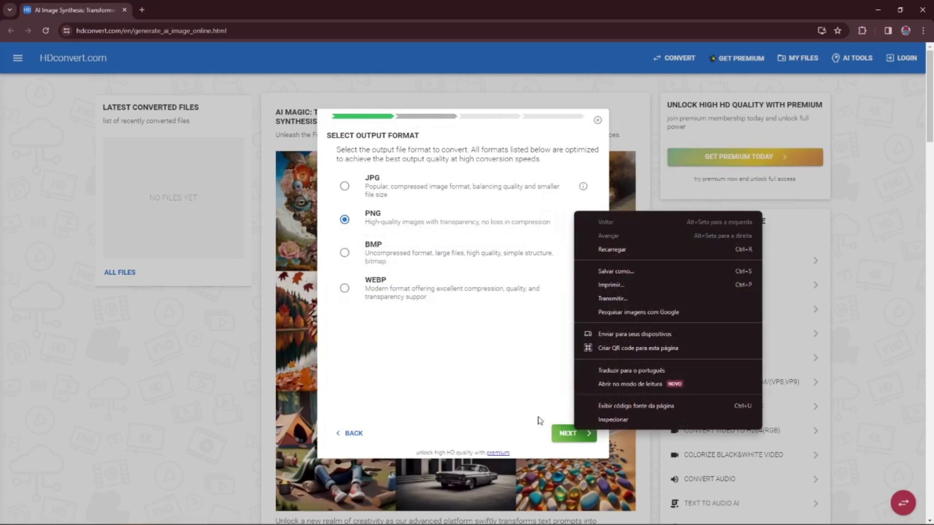
pyautogui.press('Escape')
pyautogui.click(344, 220)
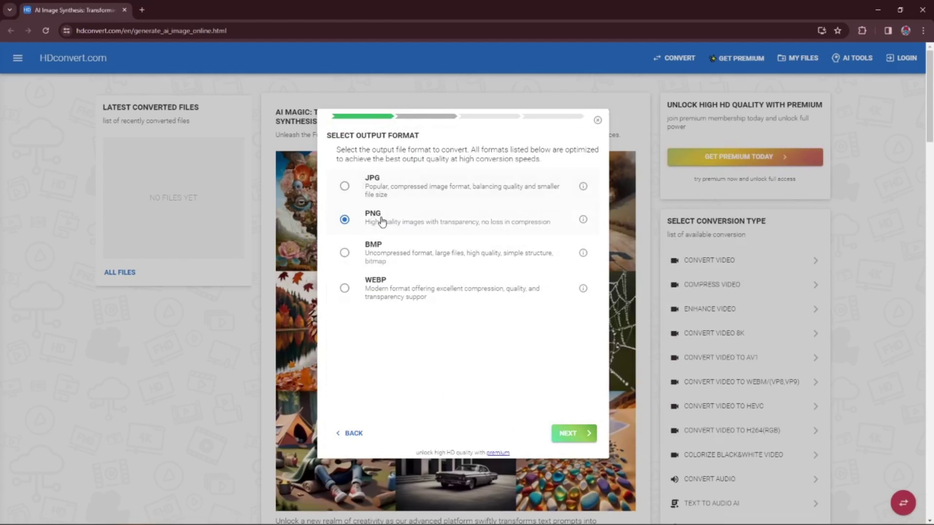
pyautogui.click(573, 434)
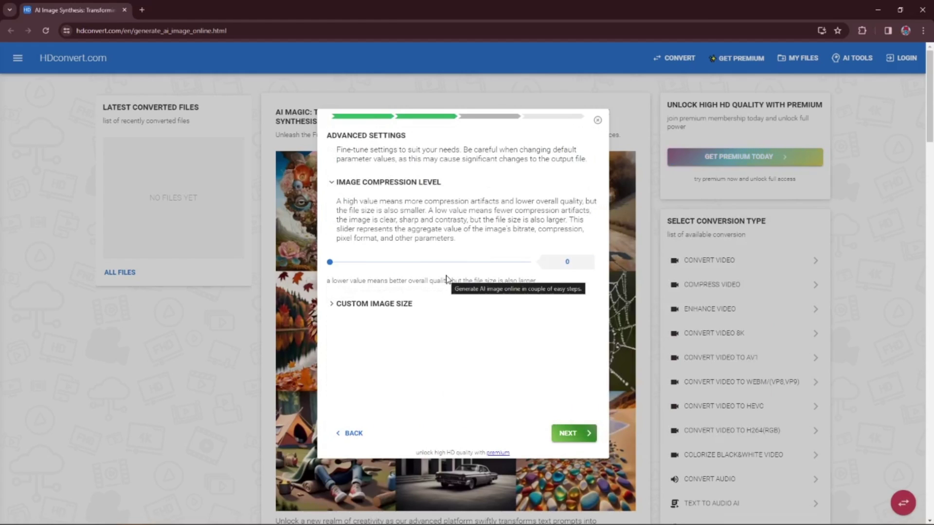
# - Pick FREE mode, turn off email notification, and start generating the image
pyautogui.click(340, 305)
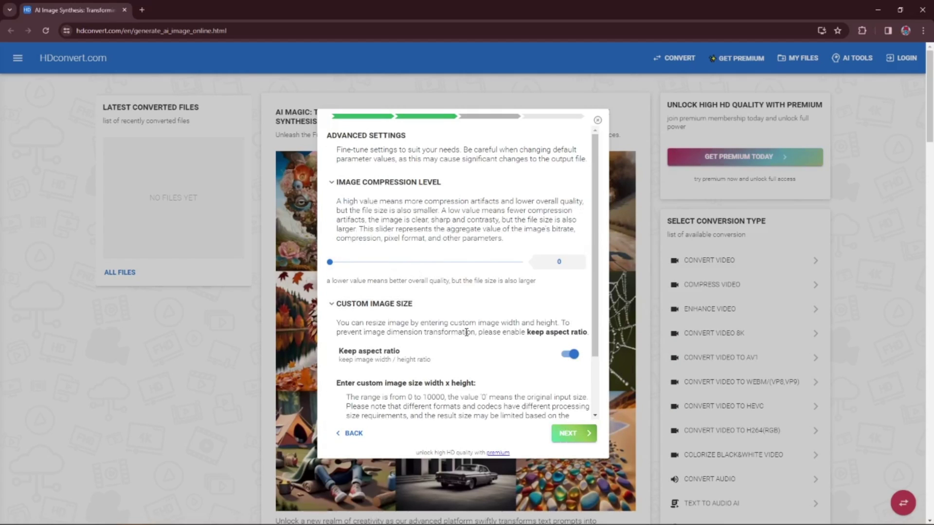
pyautogui.scroll(-1, 467, 333)
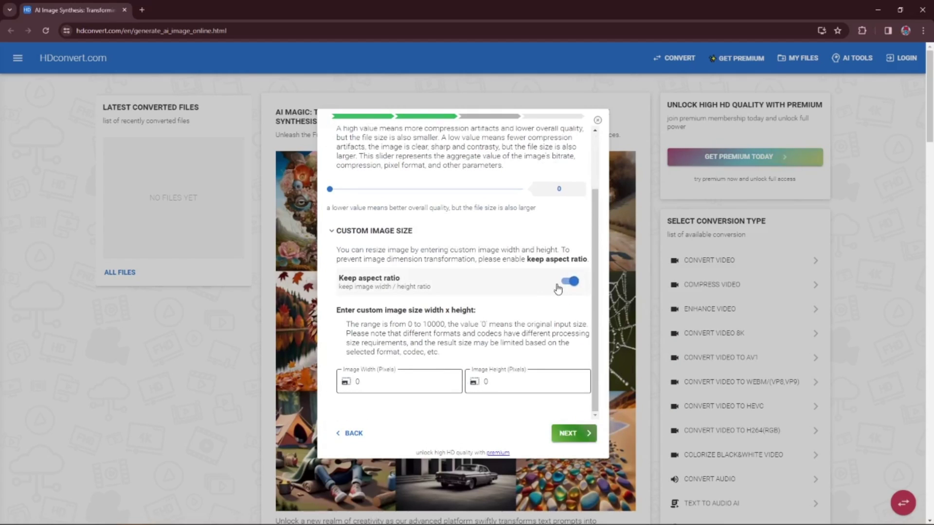
pyautogui.moveTo(399, 382)
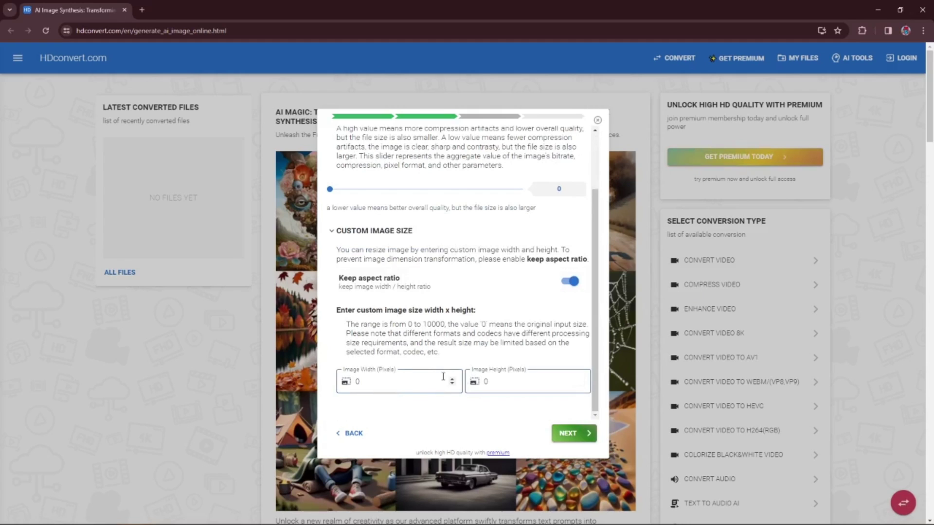
pyautogui.click(571, 436)
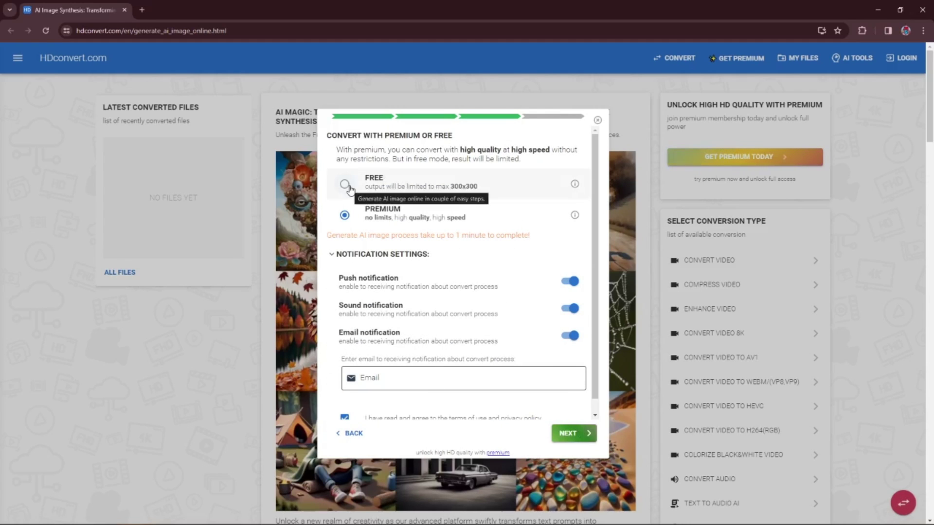
pyautogui.click(345, 185)
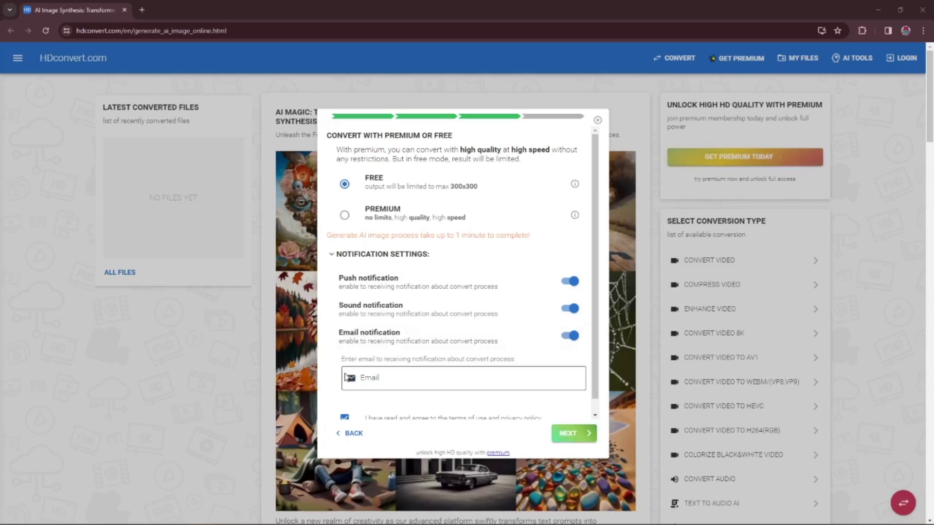
pyautogui.click(350, 377)
pyautogui.click(570, 335)
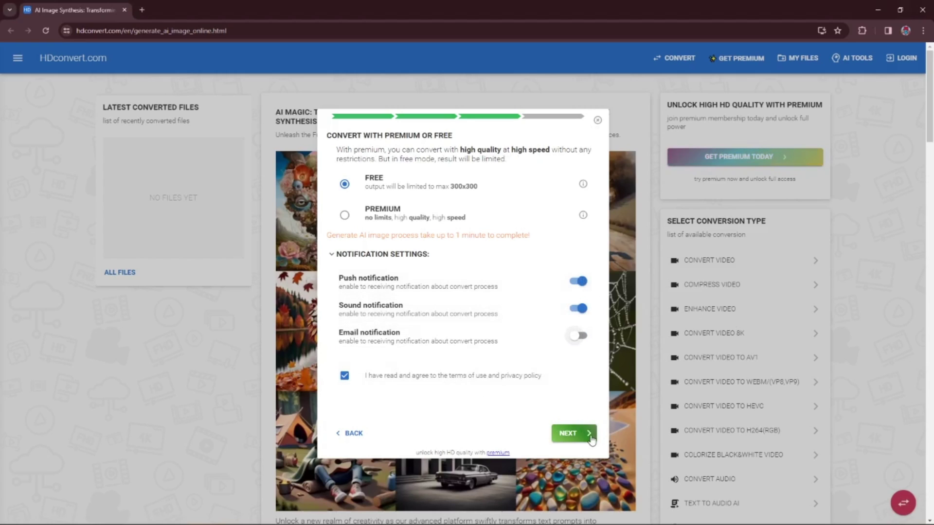
pyautogui.click(574, 434)
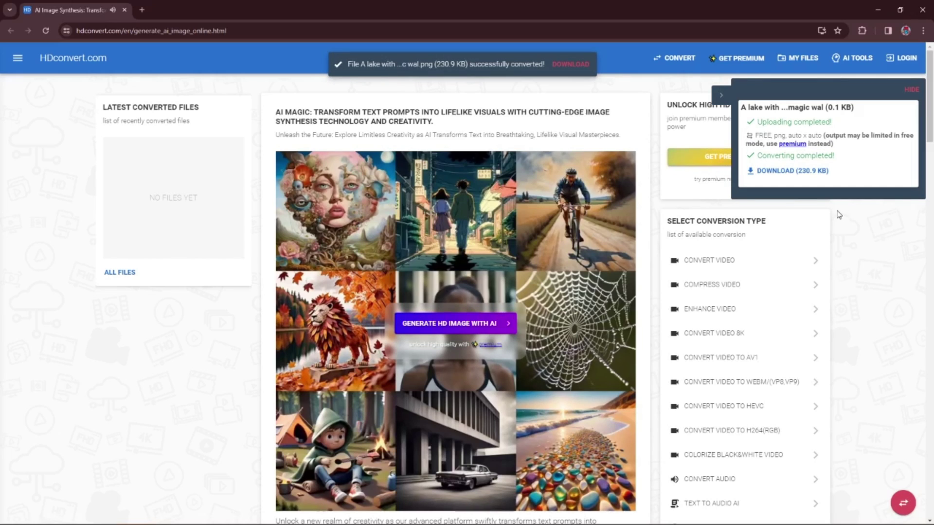
# - Open the download page for the finished 230.9 KB castle-and-lake PNG
pyautogui.click(789, 171)
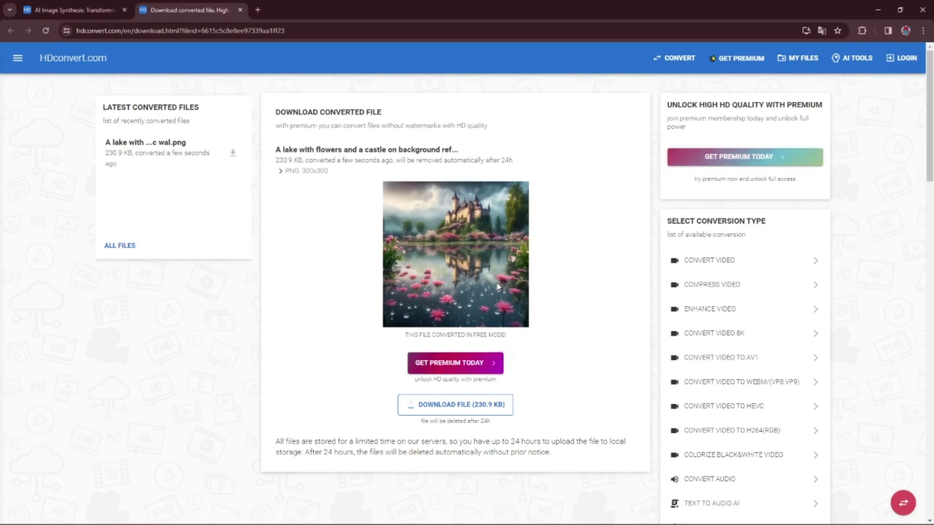
# - Download the 300x300 castle-and-lake PNG (230.9 KB) and open it in the viewer
pyautogui.rightClick(453, 256)
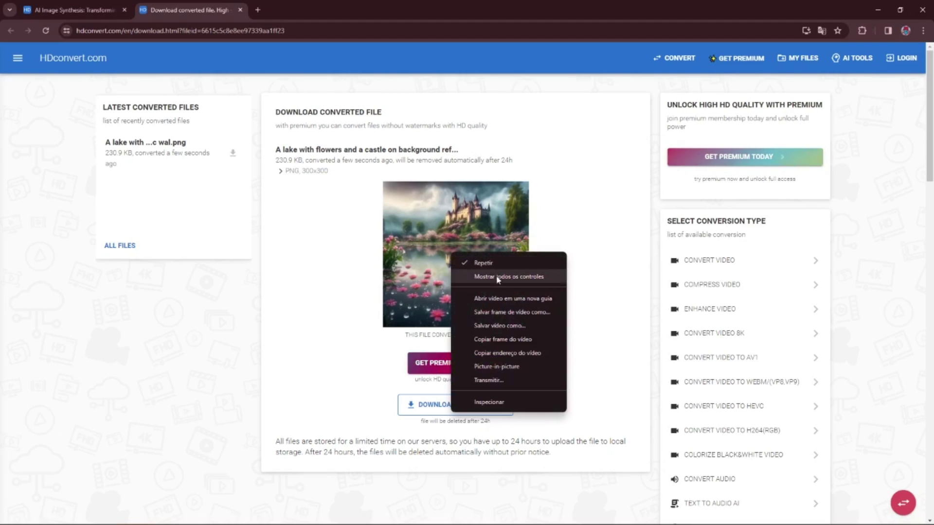
pyautogui.click(501, 321)
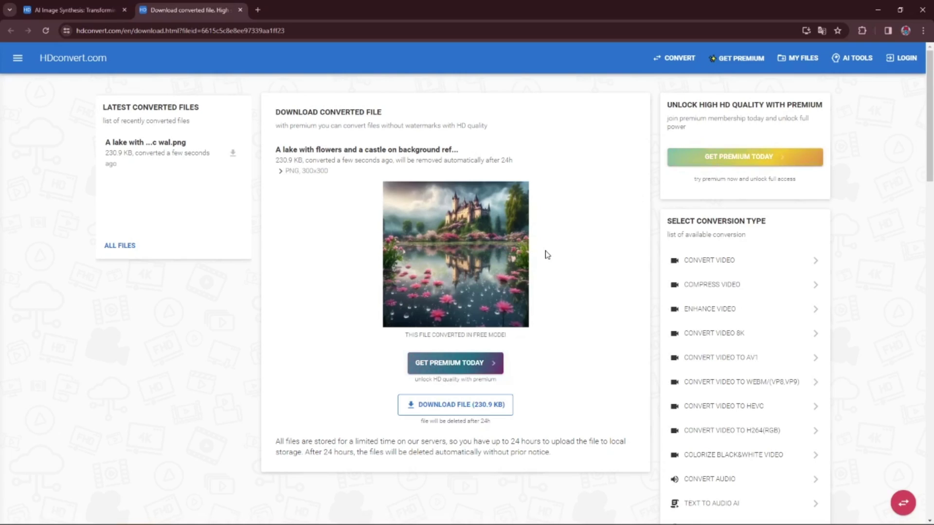
pyautogui.click(498, 407)
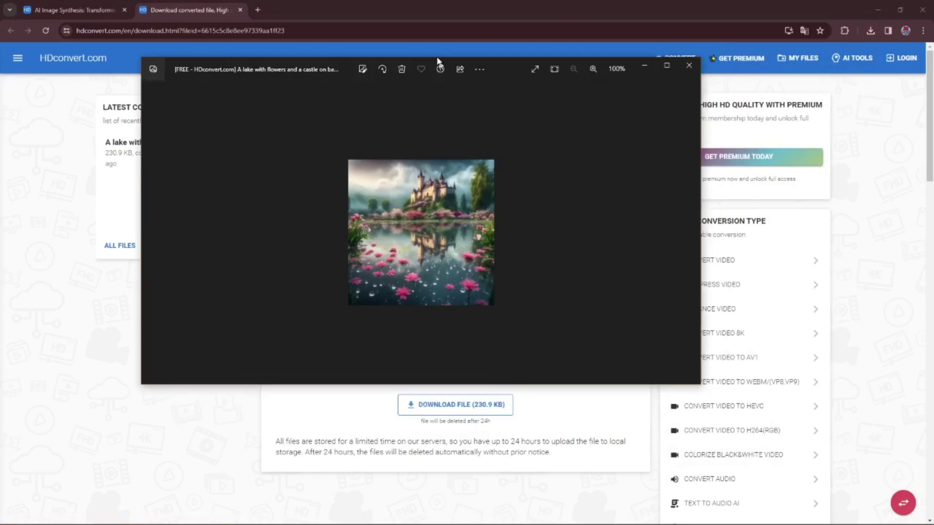
# - Move the Photos window to inspect the castle image, then close the viewer
pyautogui.moveTo(437, 69); pyautogui.dragTo(510, 116)
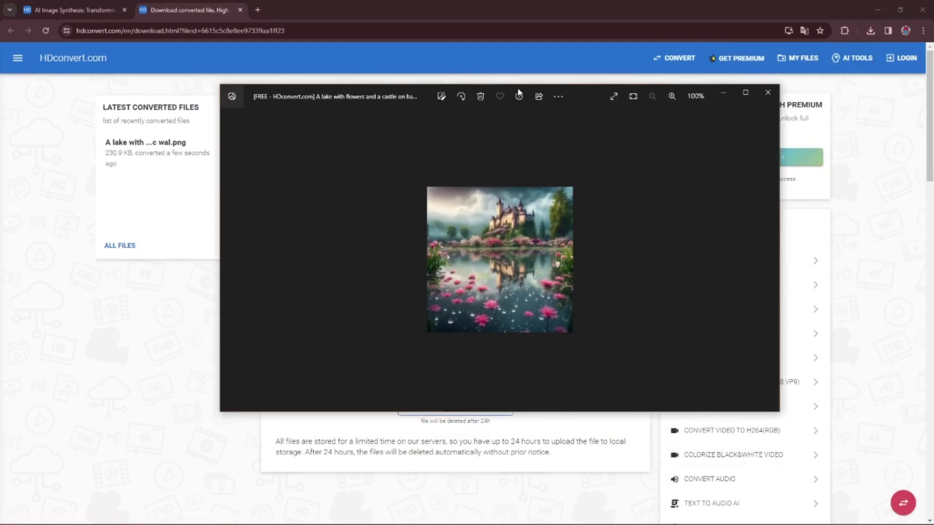
pyautogui.scroll(5, 583, 255)
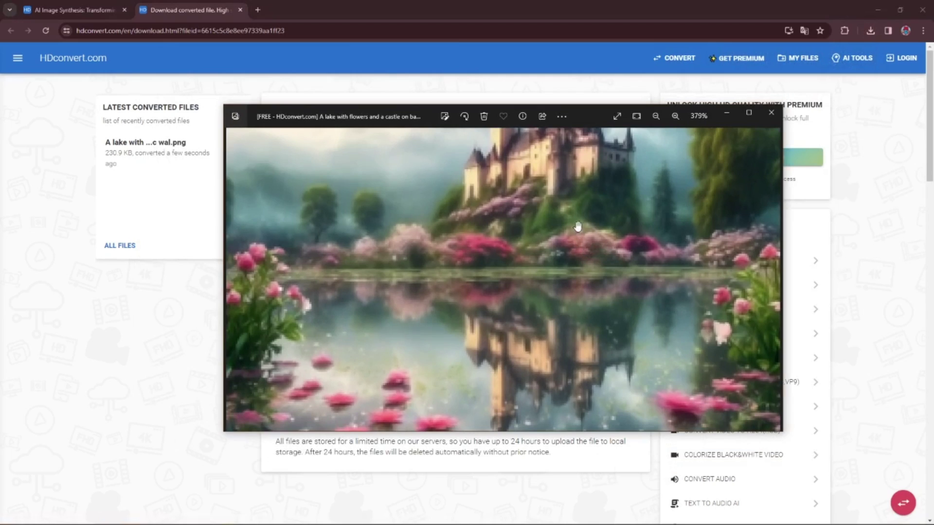
pyautogui.scroll(-3, 577, 225)
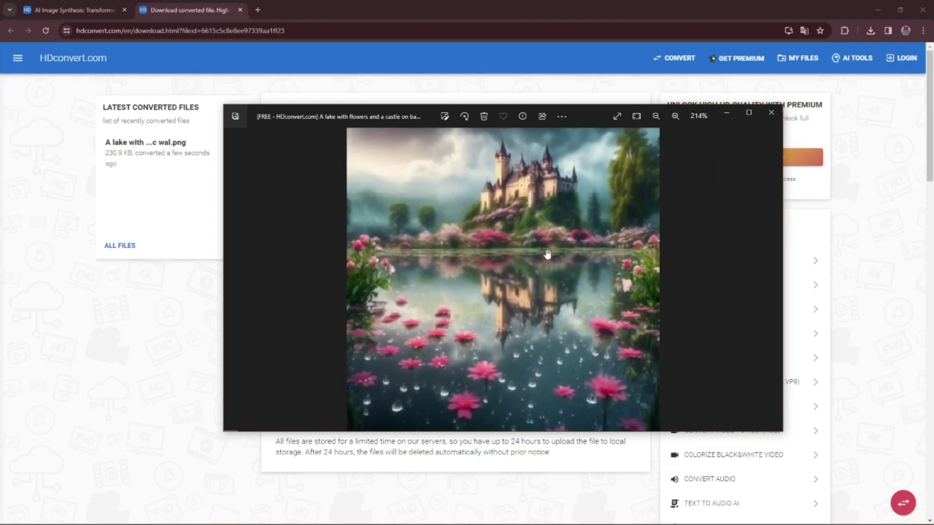
pyautogui.click(772, 116)
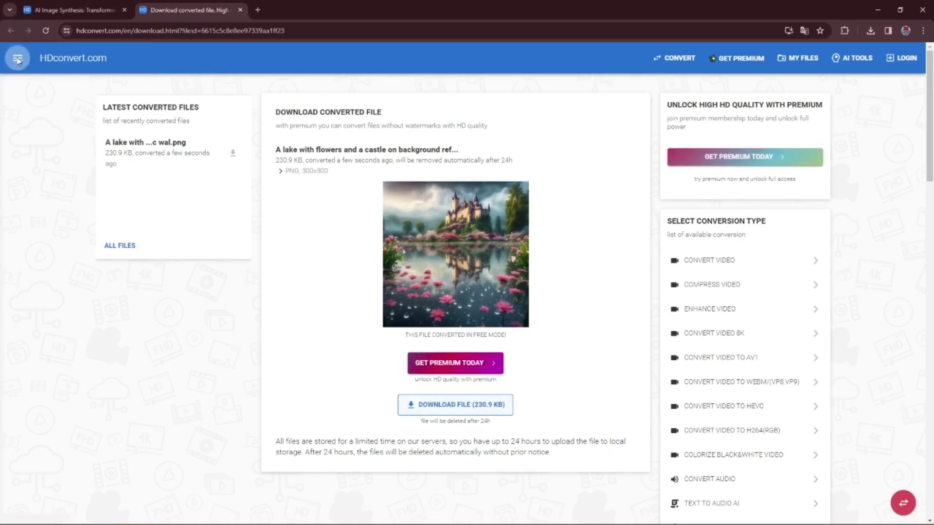
# - Go to the Enhance Image tool and start an AI enhancement
pyautogui.click(18, 57)
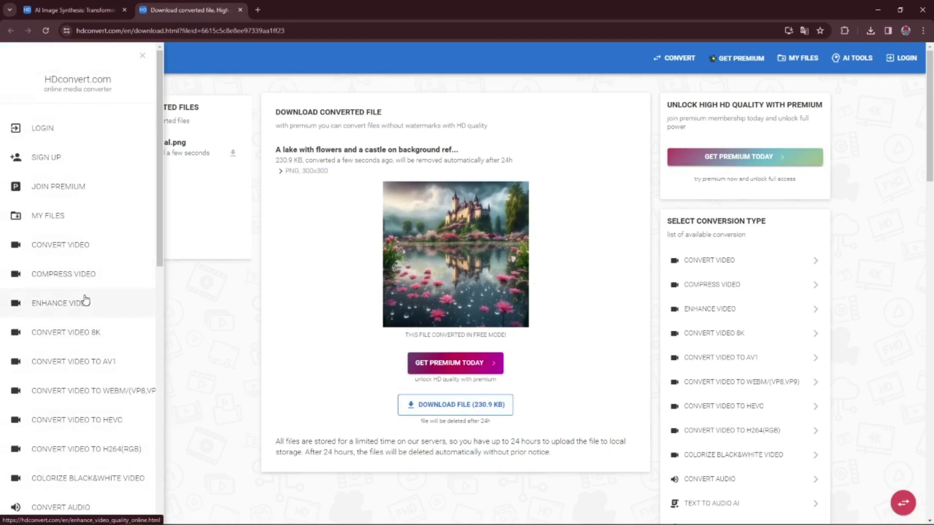
pyautogui.scroll(-2, 86, 301)
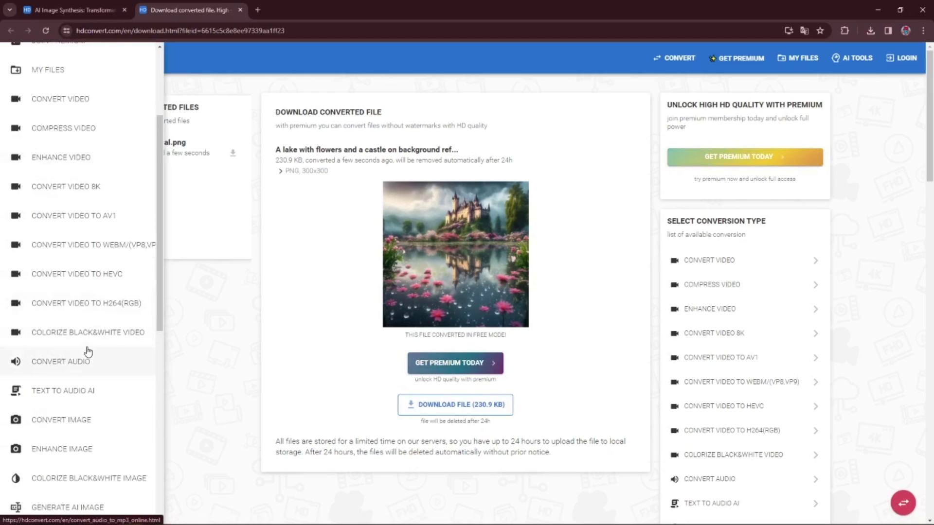
pyautogui.click(85, 454)
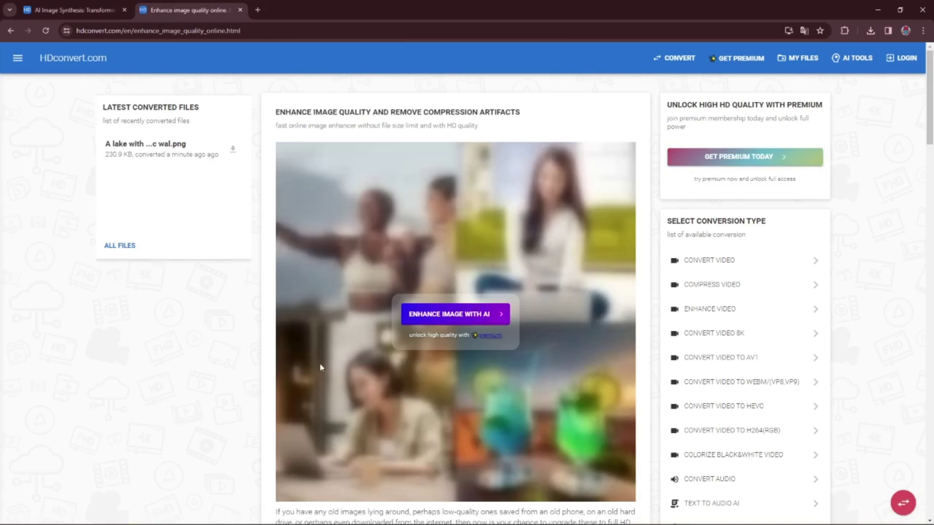
pyautogui.click(493, 319)
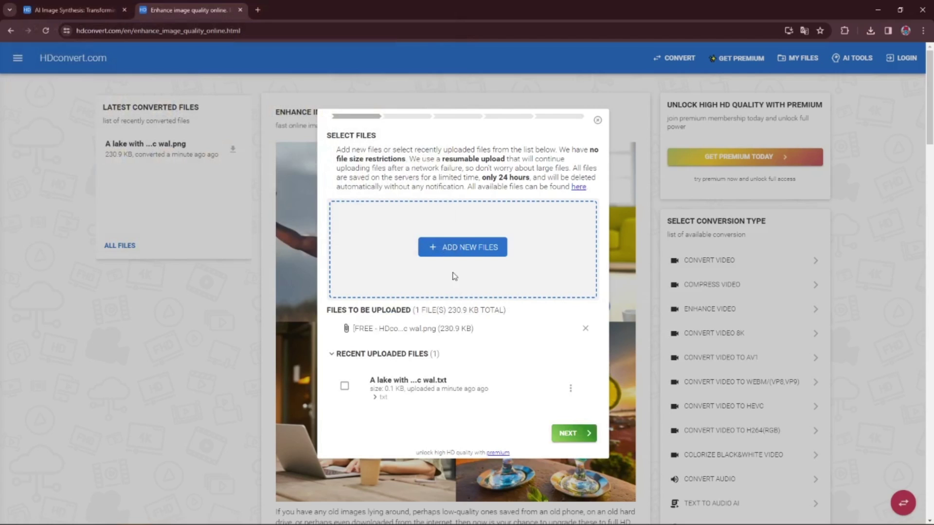
# - Upscale the castle PNG with AI Upscale X4 to PNG, free mode, email notification off
pyautogui.click(572, 433)
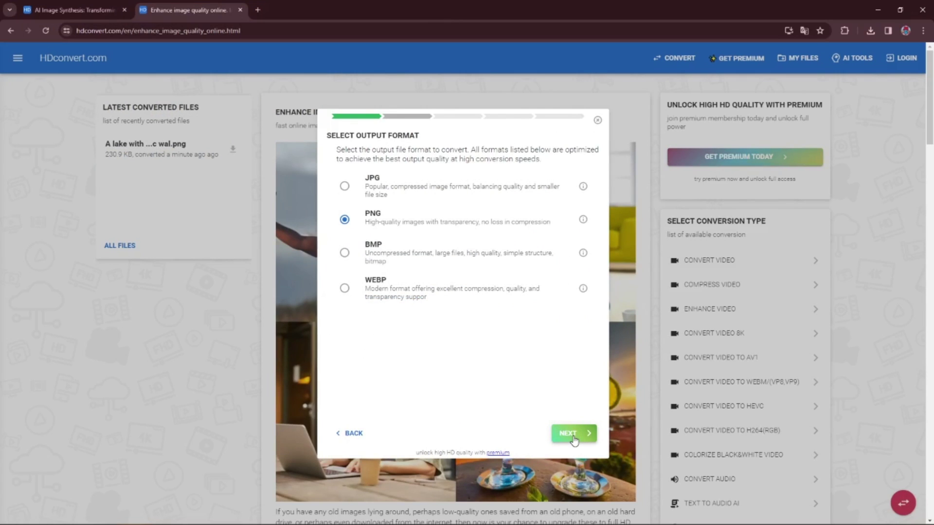
pyautogui.click(574, 436)
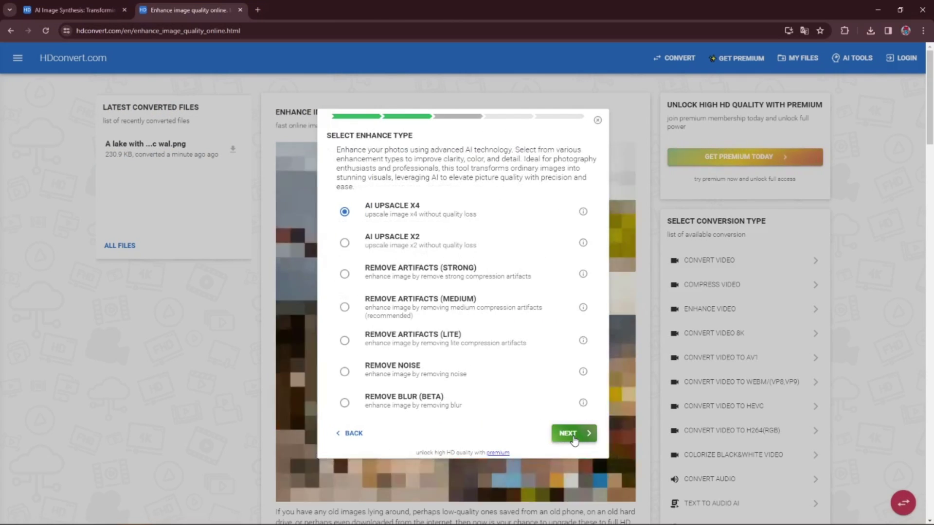
pyautogui.click(575, 435)
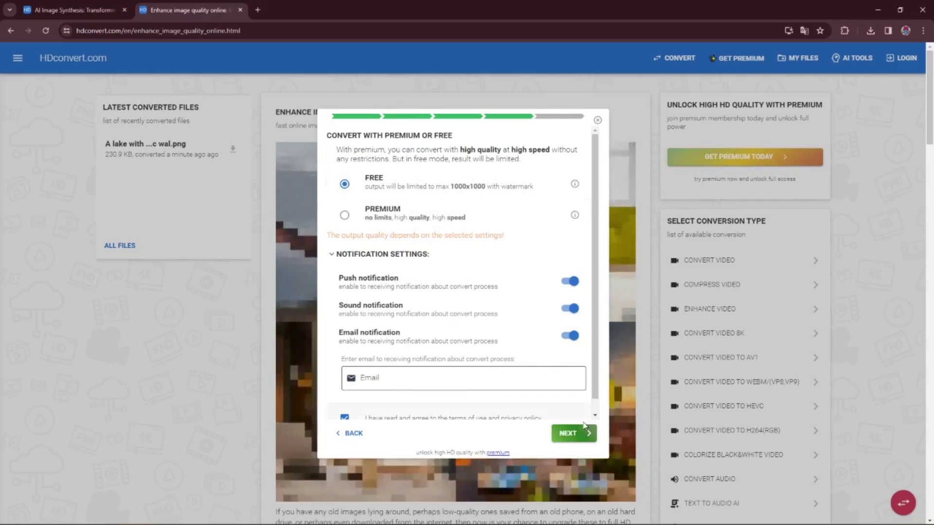
pyautogui.click(569, 335)
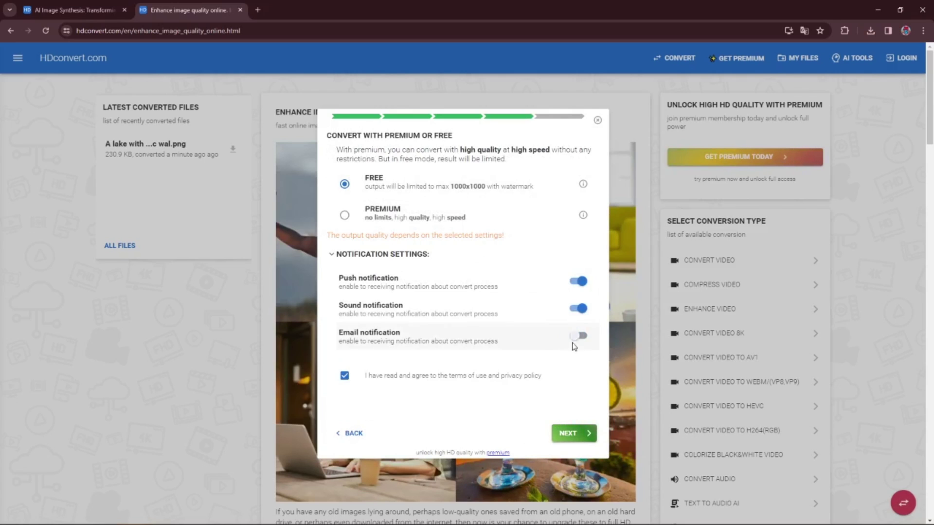
pyautogui.click(581, 436)
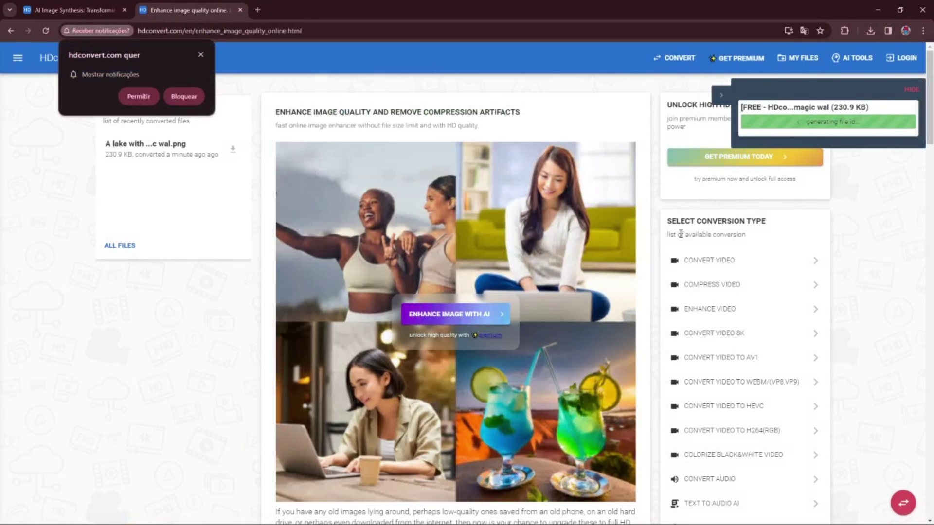
# - Dismiss the notification prompt and download the 1.4 MB upscaled 1000x1000 PNG
pyautogui.click(201, 54)
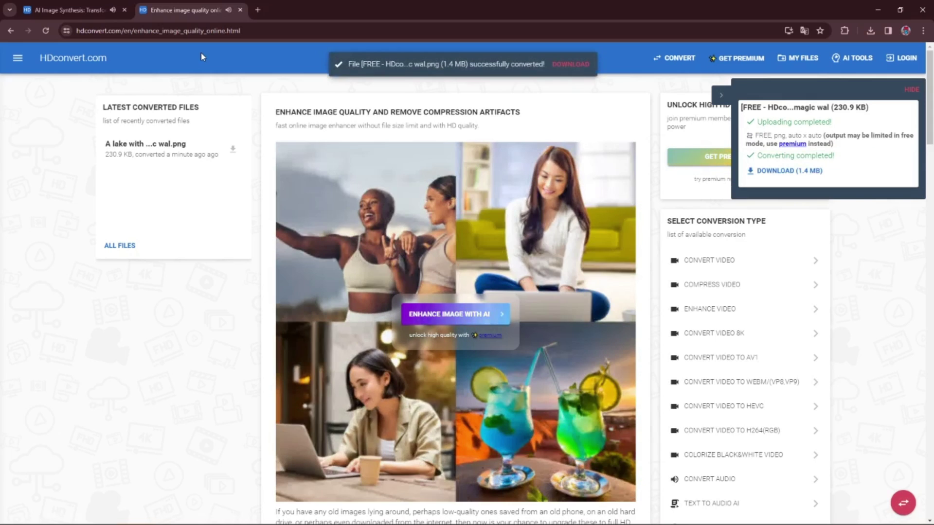
pyautogui.click(787, 174)
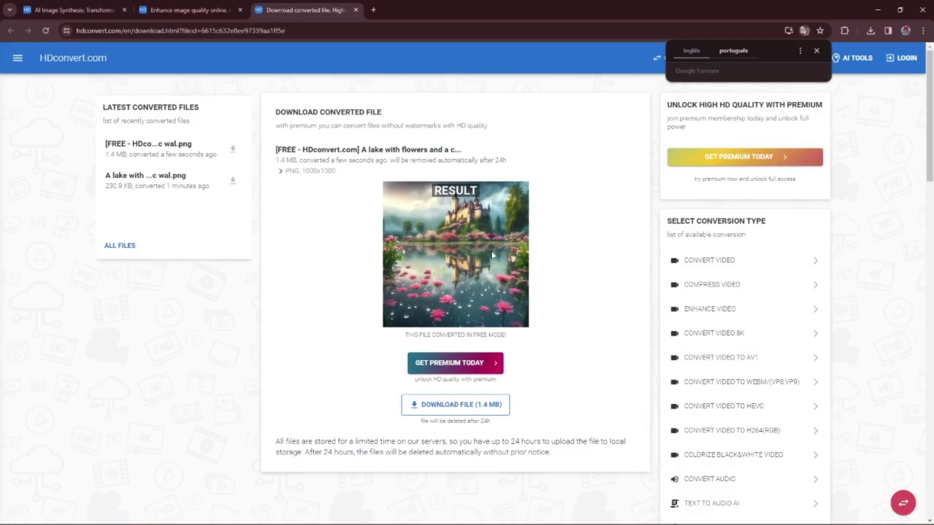
pyautogui.click(485, 408)
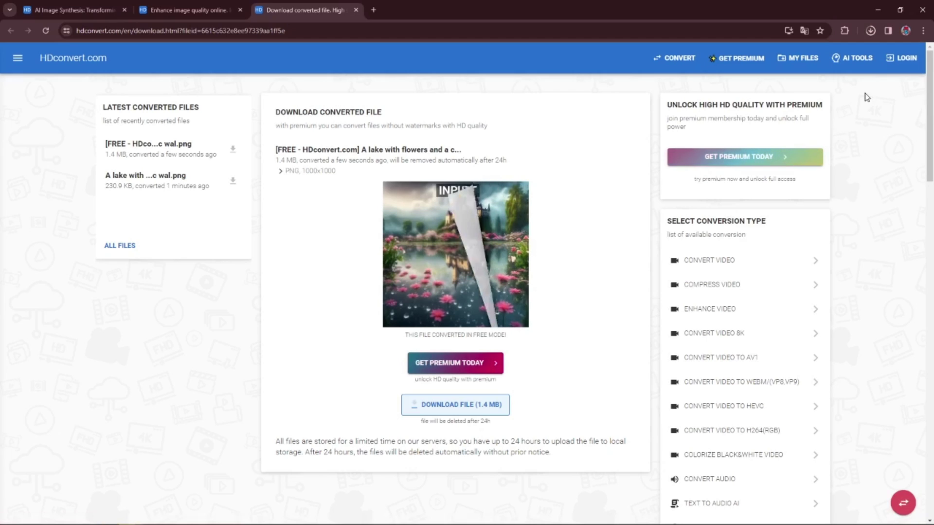
# - Open the downloaded 1000x1000 castle PNG in Photos and fit it to the window
pyautogui.click(803, 73)
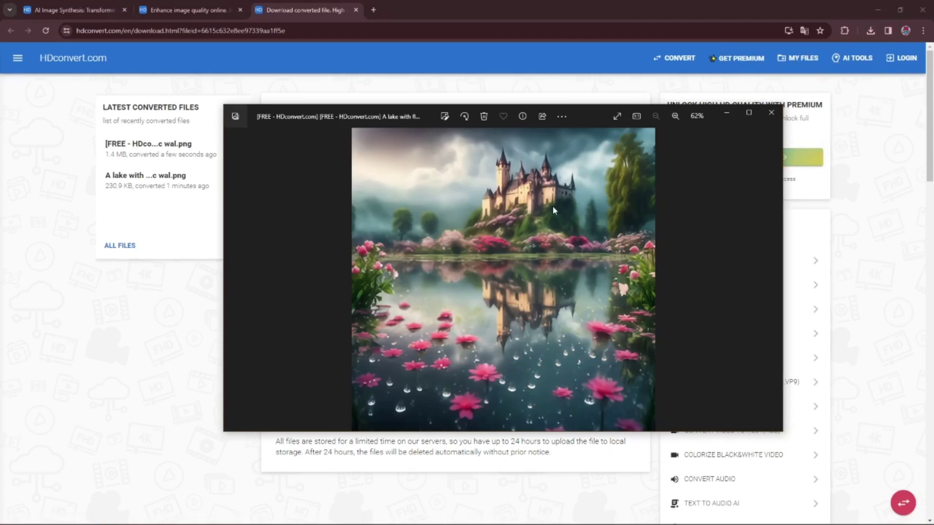
pyautogui.scroll(3, 553, 210)
pyautogui.scroll(2, 554, 210)
pyautogui.click(636, 117)
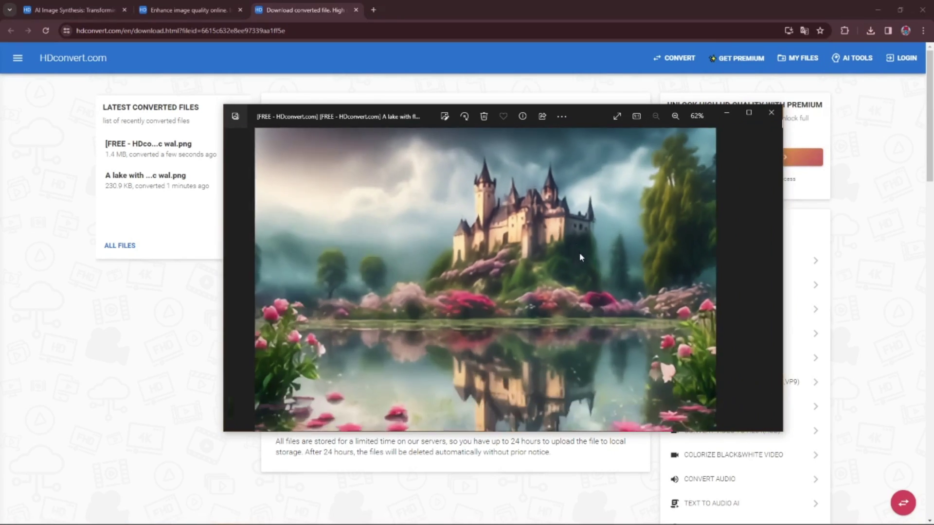